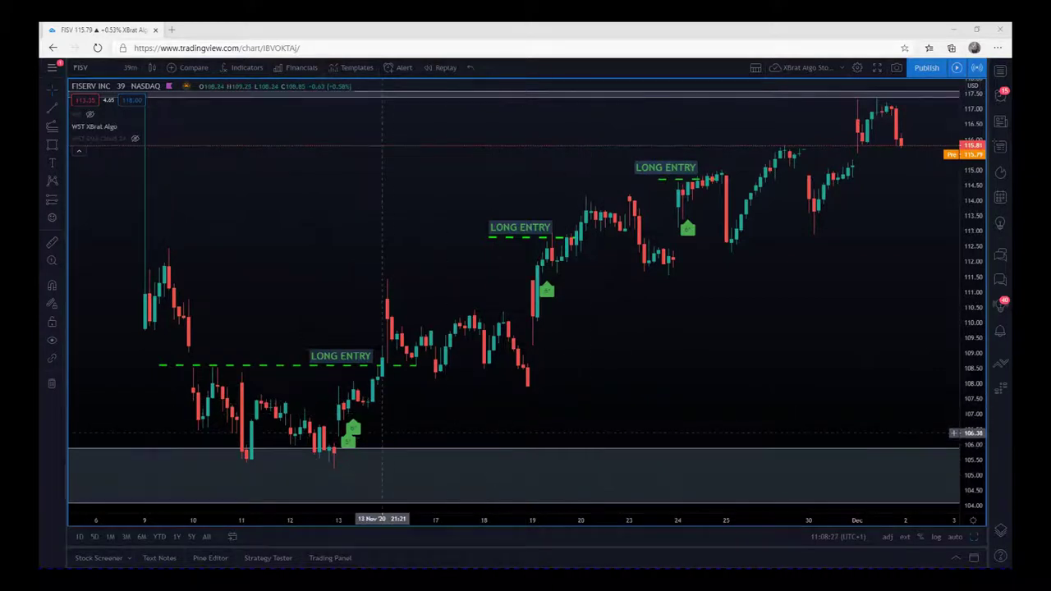
Pan the FISV chart so the long entries near 108.6, 113 and 114.75 and the latest candles fit in view.
mouse_move(475, 479)
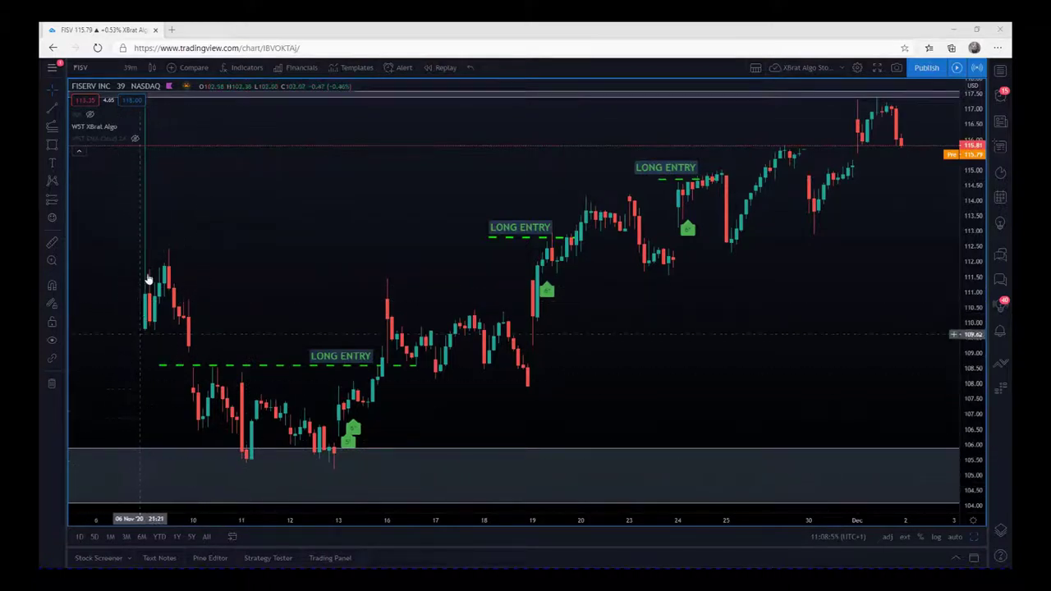
left_click_drag(228, 190, 238, 189)
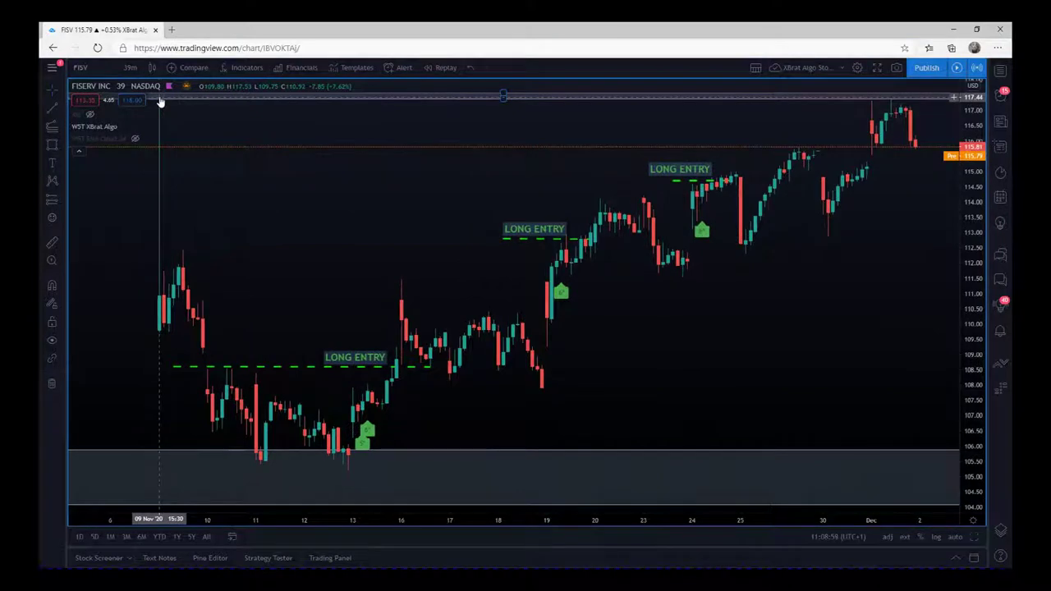
left_click_drag(321, 205, 274, 205)
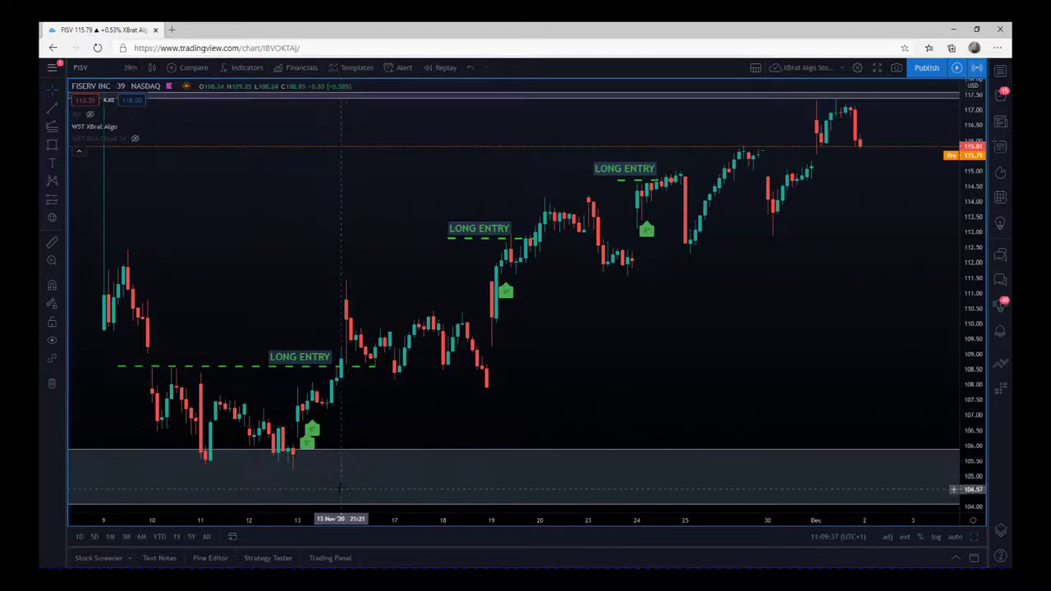
Draw a red horizontal stop line near 105.10 under the first long entry, spanning 10–16 November.
left_click(51, 110)
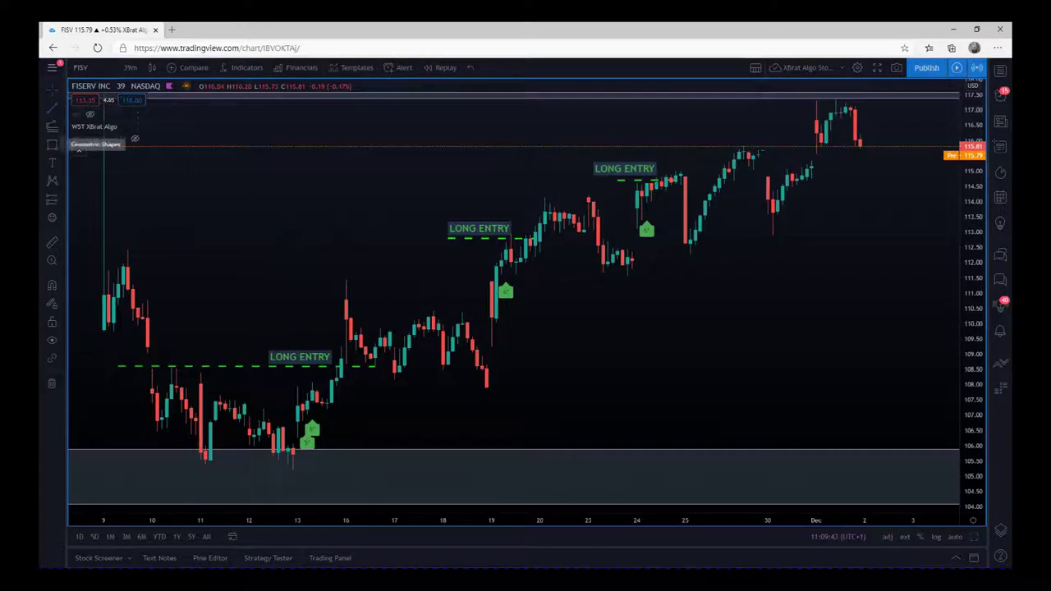
left_click(167, 473)
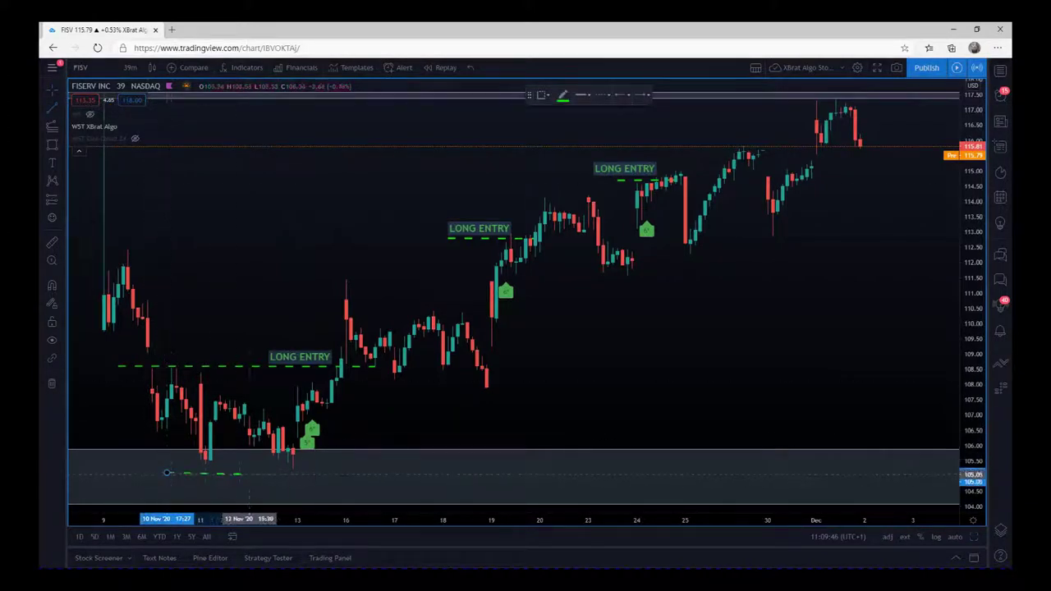
left_click(379, 473)
left_click(563, 95)
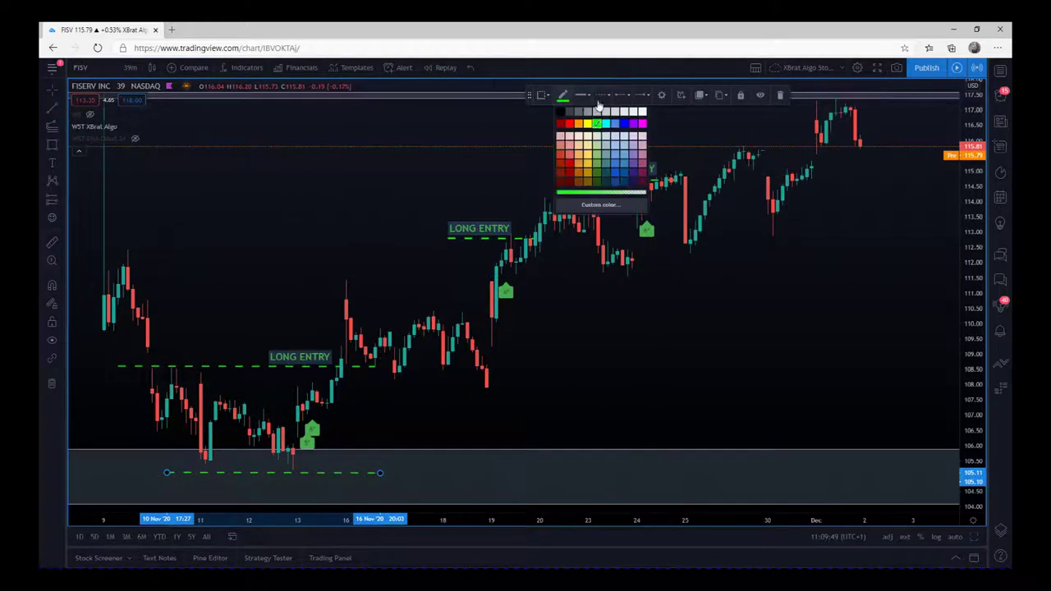
left_click(570, 123)
key("Escape")
key("Escape")
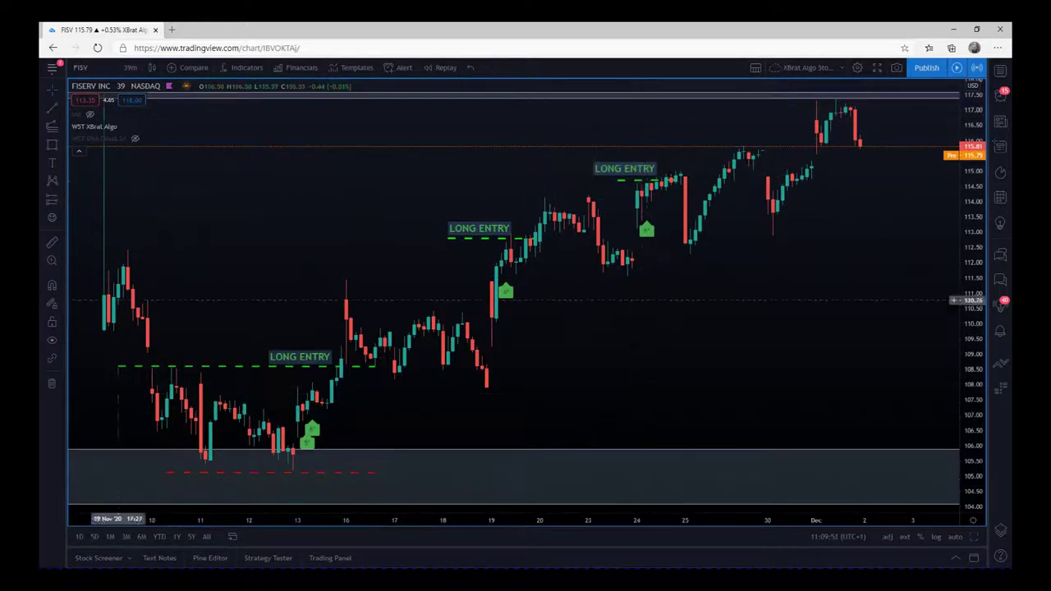
left_click(64, 129)
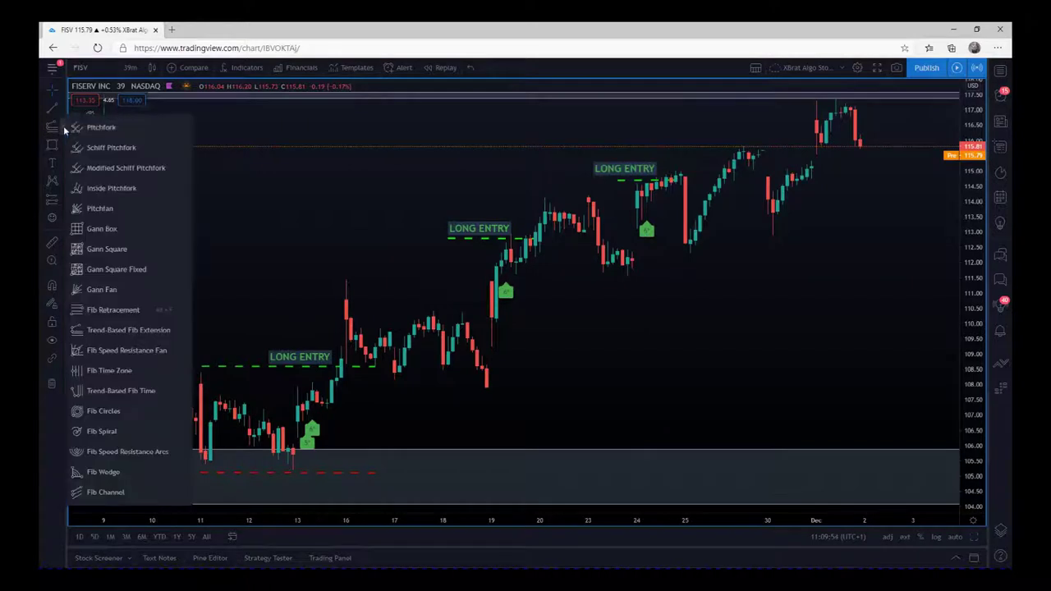
Place a trend-based Fib extension from the 105.10 stop to the 108.60 entry, projecting up to 115.54.
left_click(103, 332)
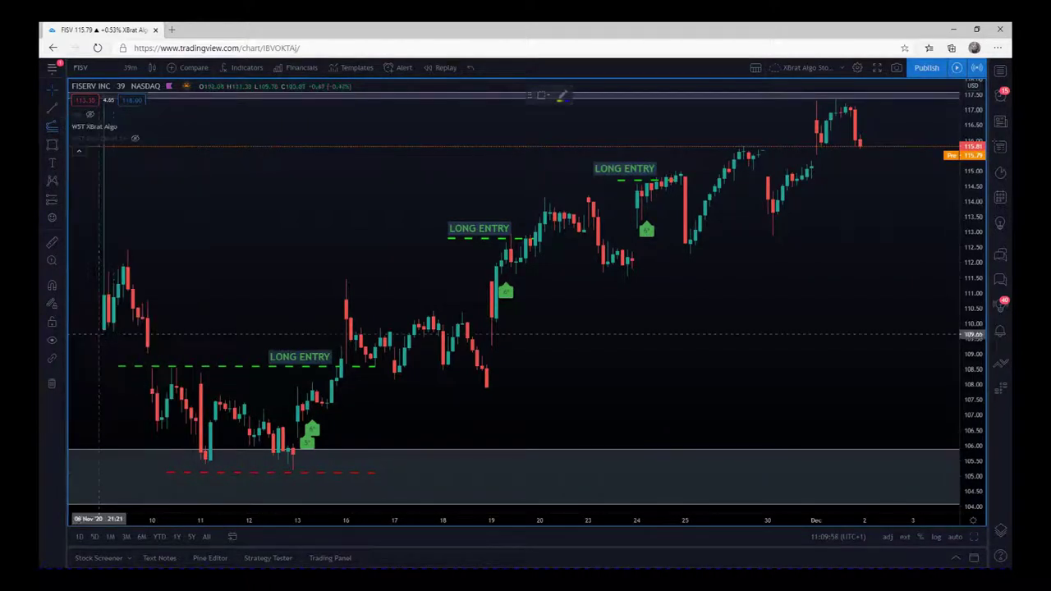
left_click(170, 472)
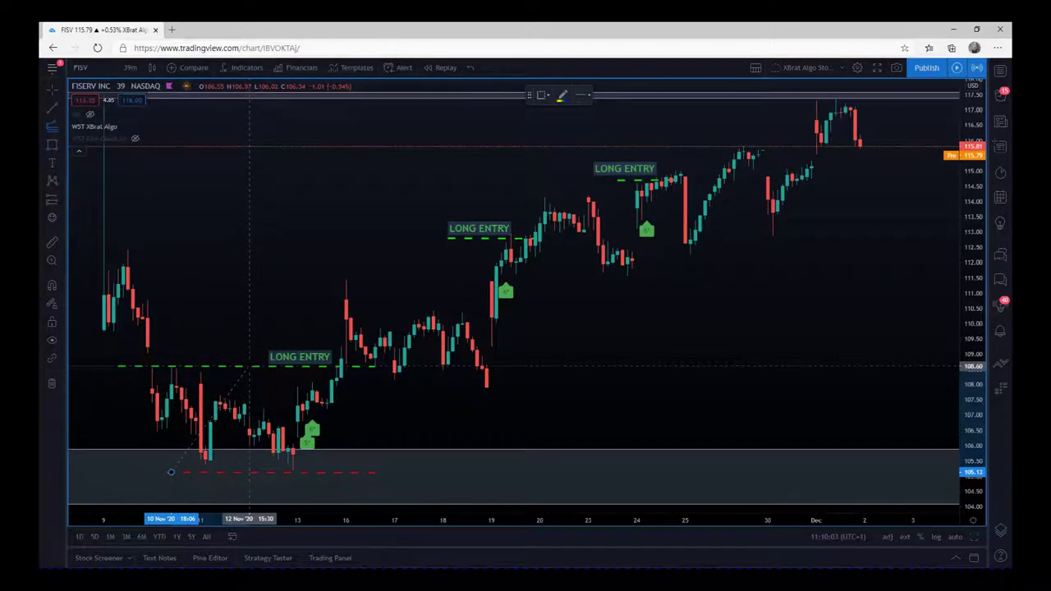
left_click(250, 366)
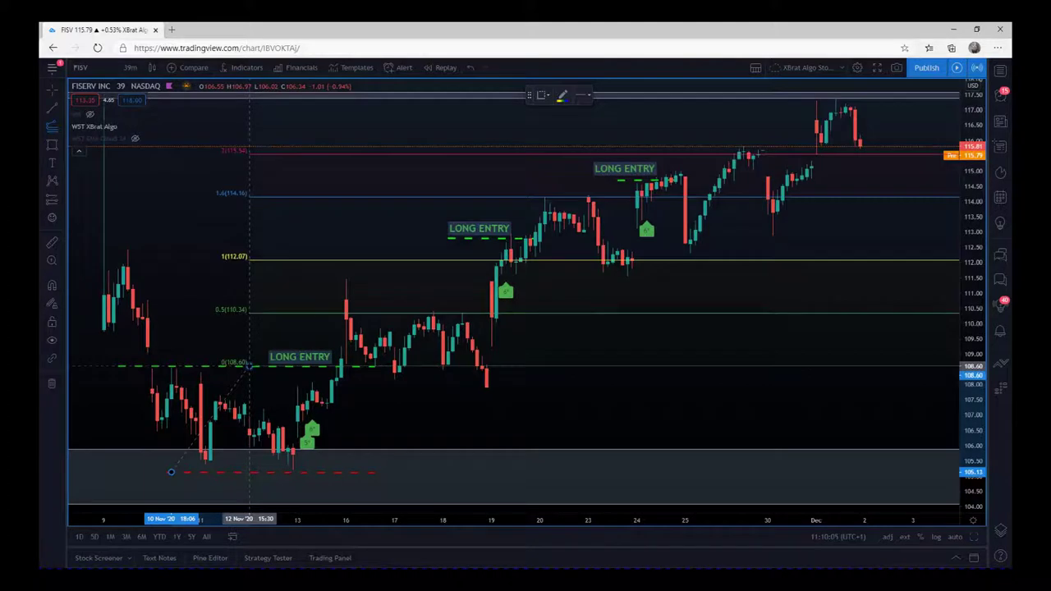
left_click(249, 367)
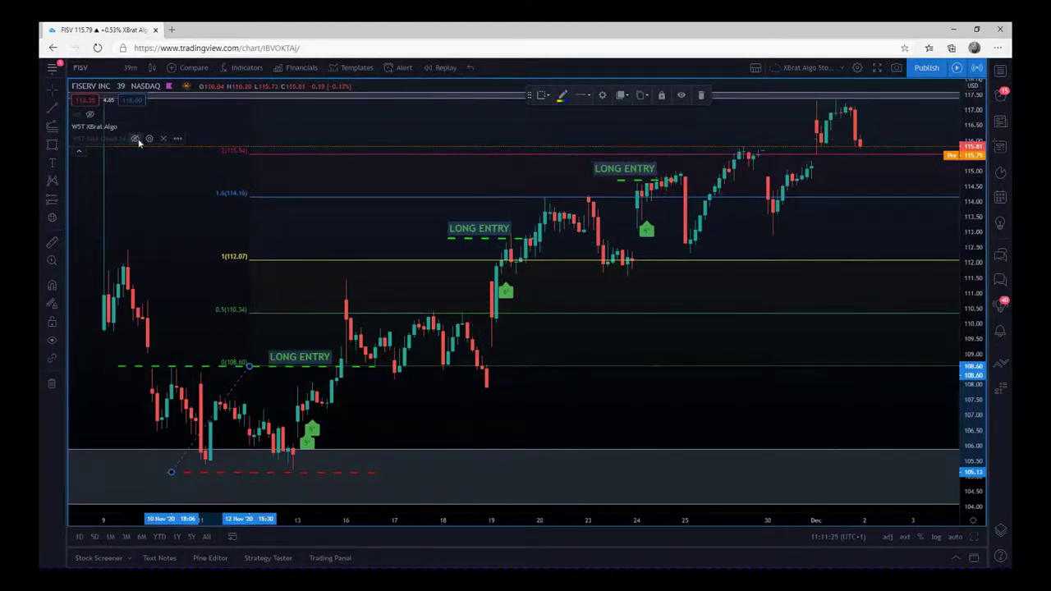
Unhide the WST EMA Cloud indicator and start a second stop line near 109.02.
left_click(148, 140)
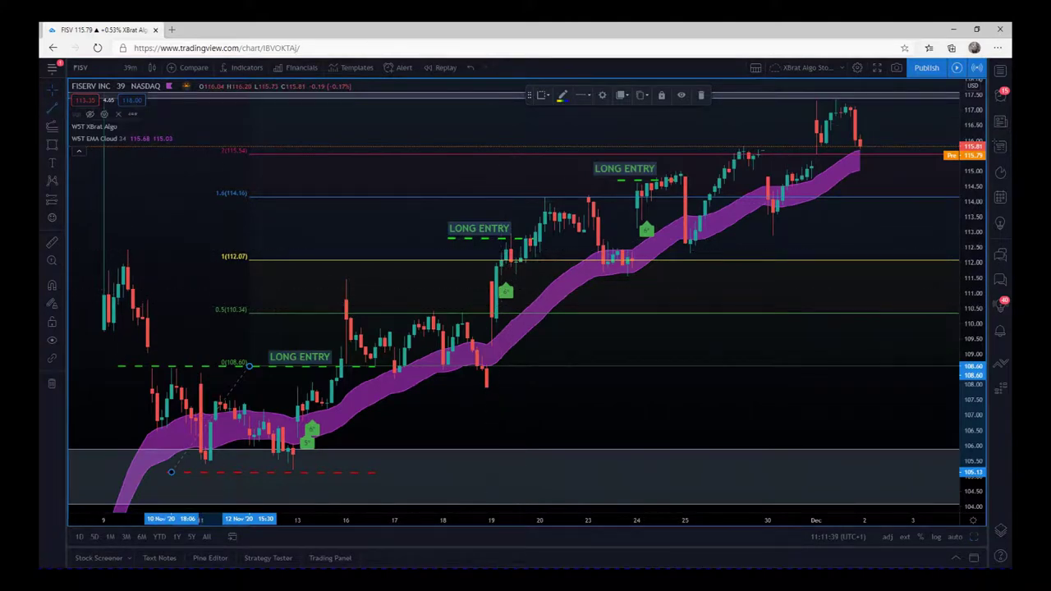
left_click(52, 107)
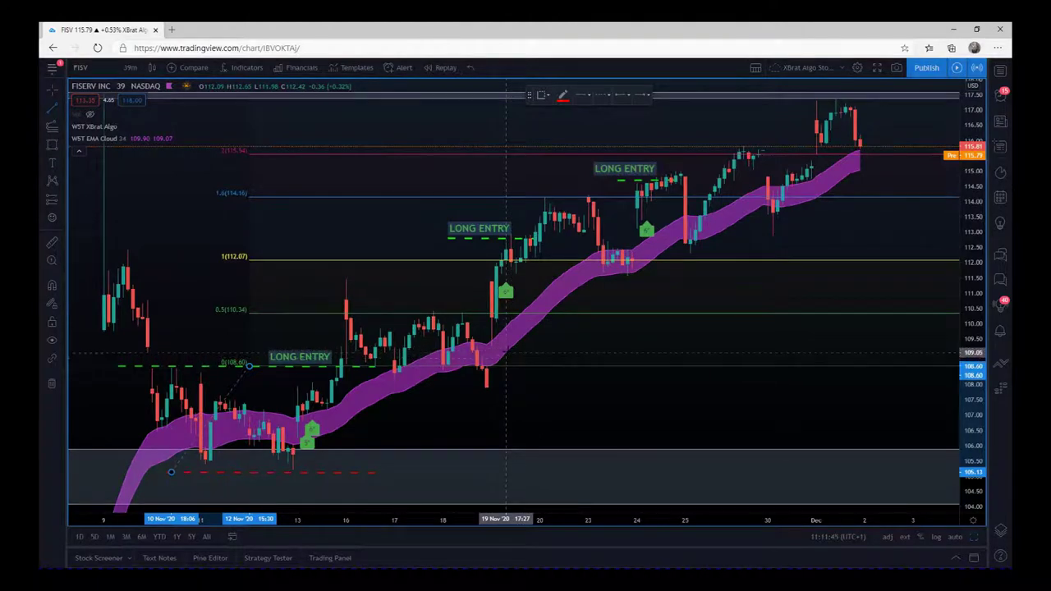
left_click(507, 353)
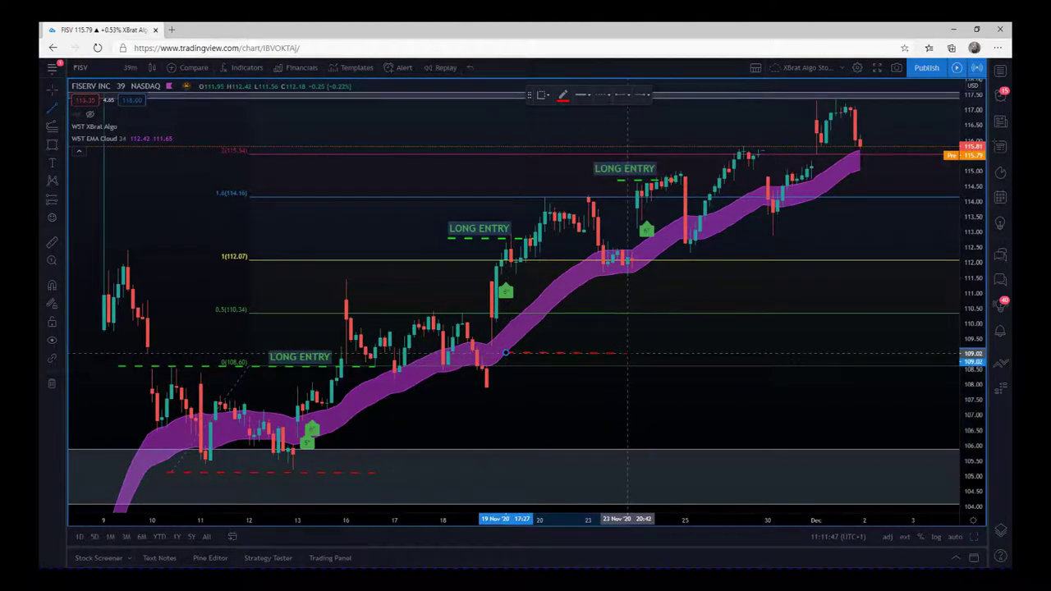
Finish the 109.02 stop line and replace the Fib with one from the 109.03 stop up to 116.51.
left_click(631, 353)
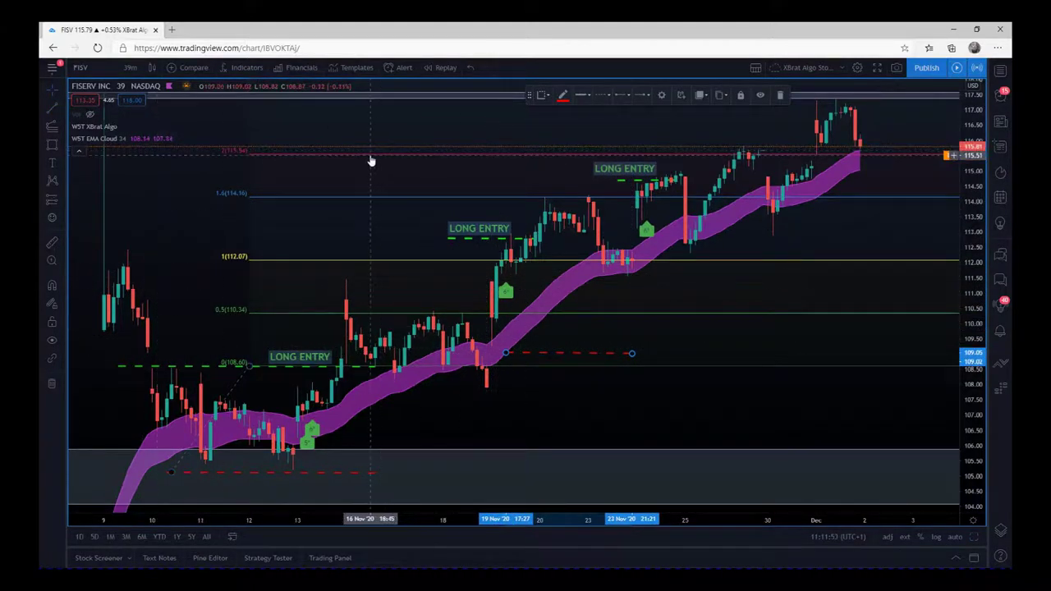
key("Delete")
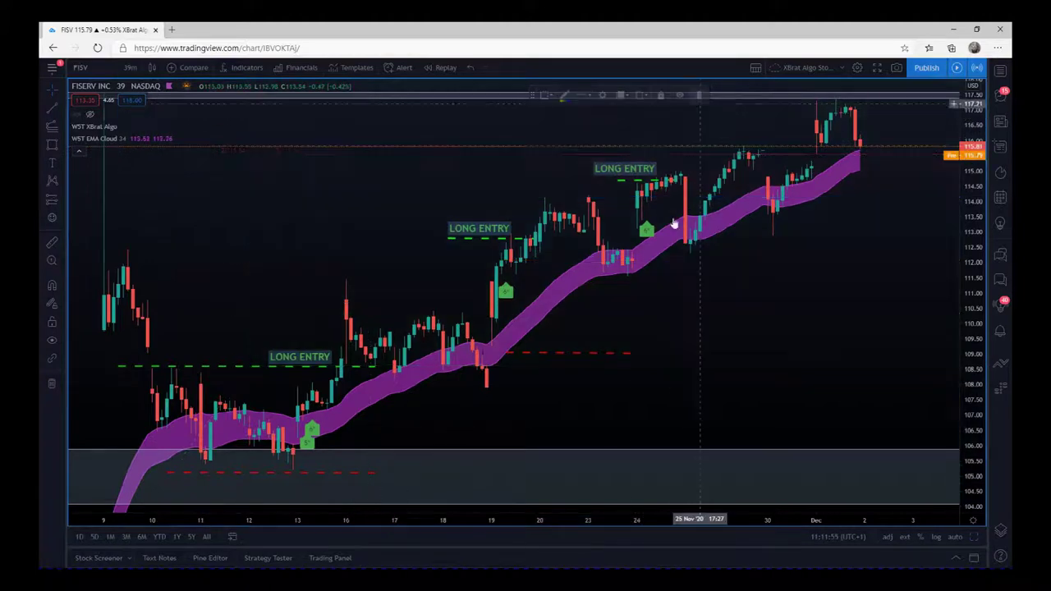
left_click(52, 125)
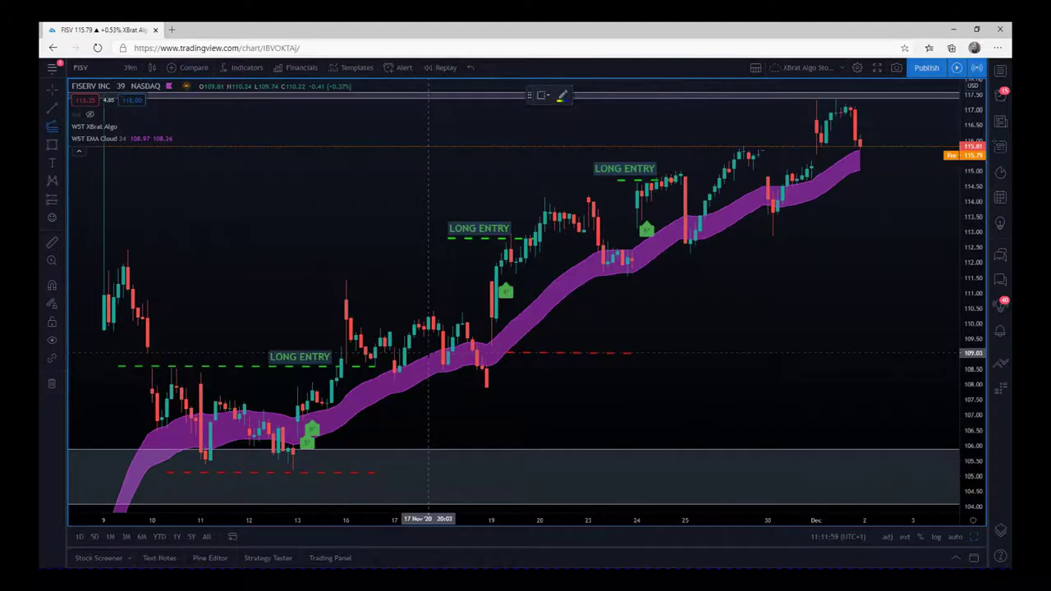
left_click(428, 353)
left_click(501, 238)
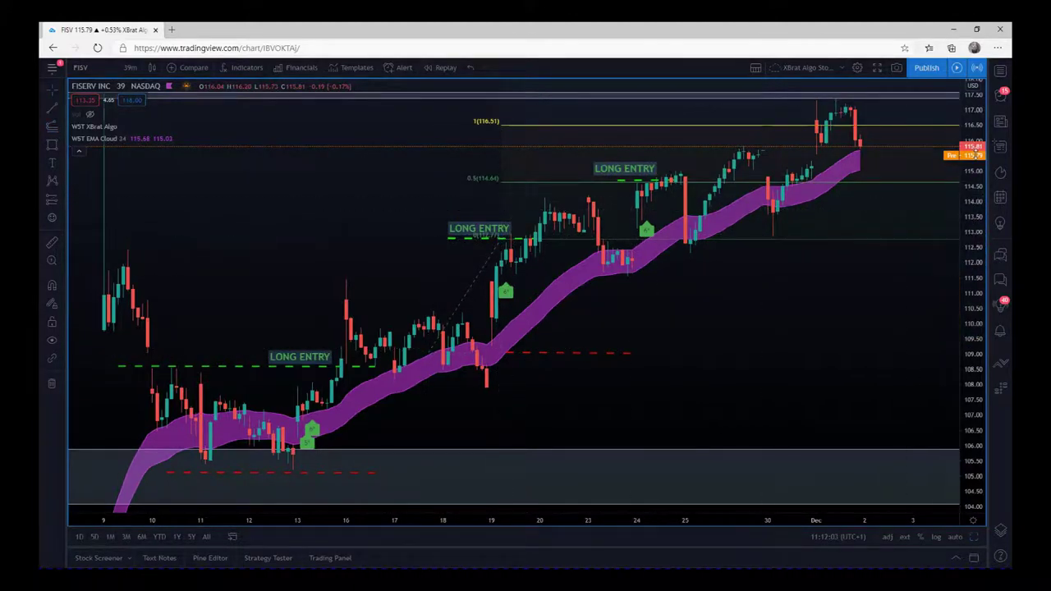
Rescale the price axis to about 103–118 and reposition the chart to frame the recent candles.
left_click_drag(962, 224, 962, 240)
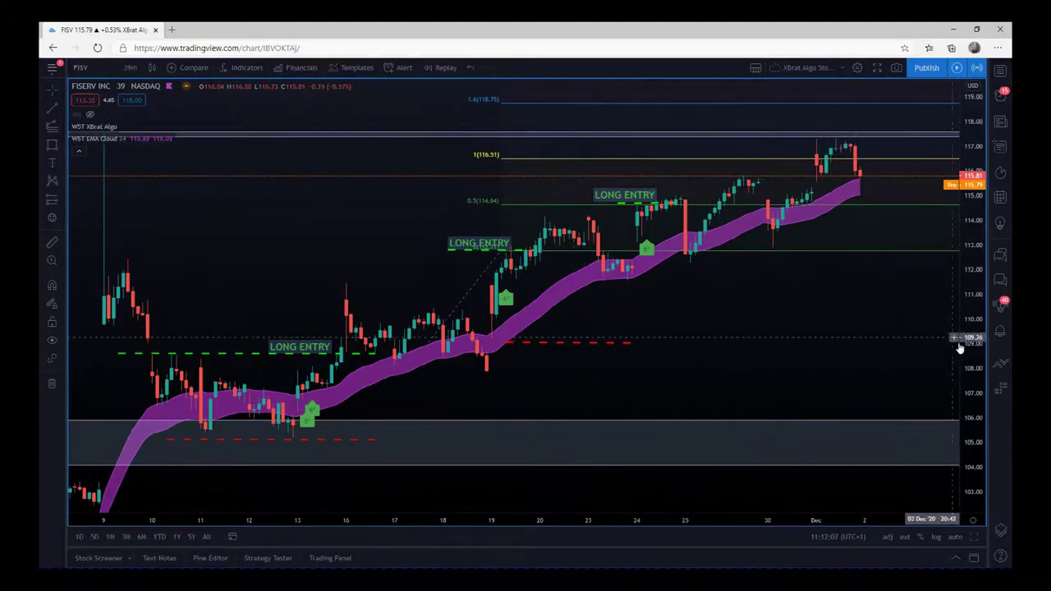
left_click_drag(963, 348, 966, 310)
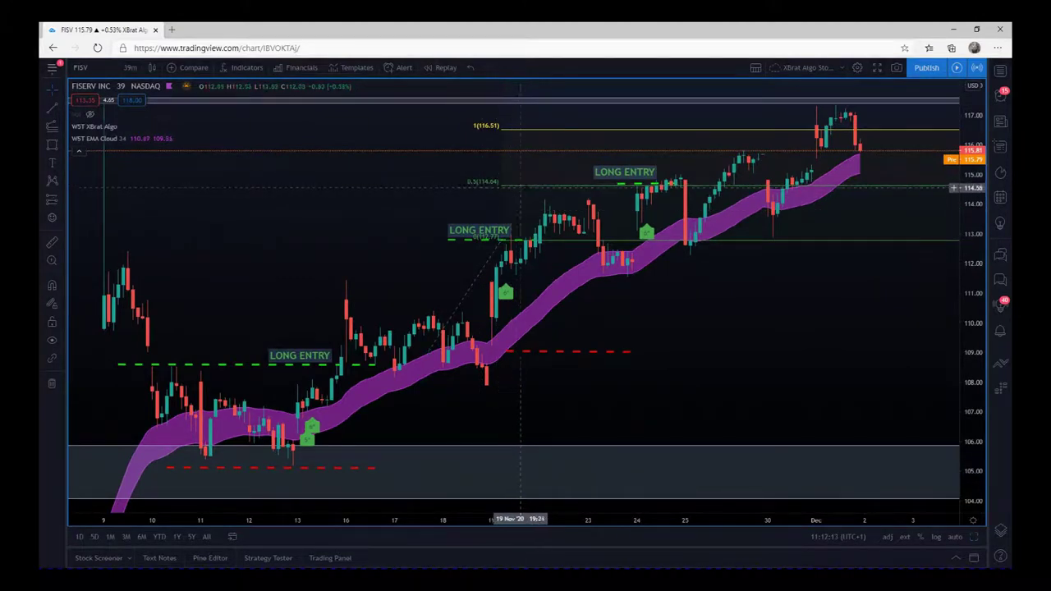
left_click_drag(793, 316, 778, 327)
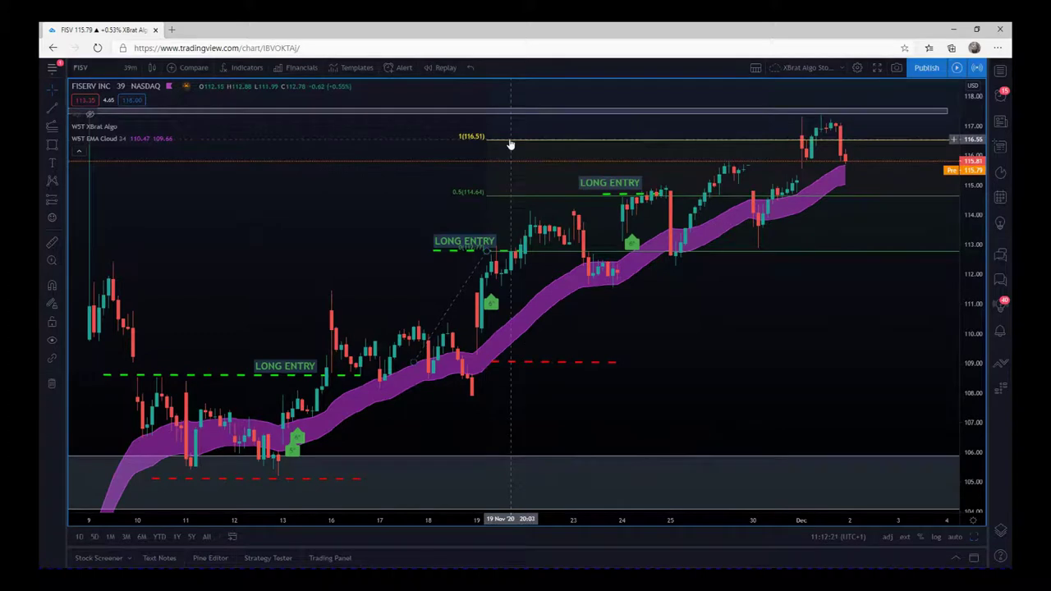
left_click(475, 271)
Delete the old Fib extension drawing and frame the recent candles.
left_click(701, 94)
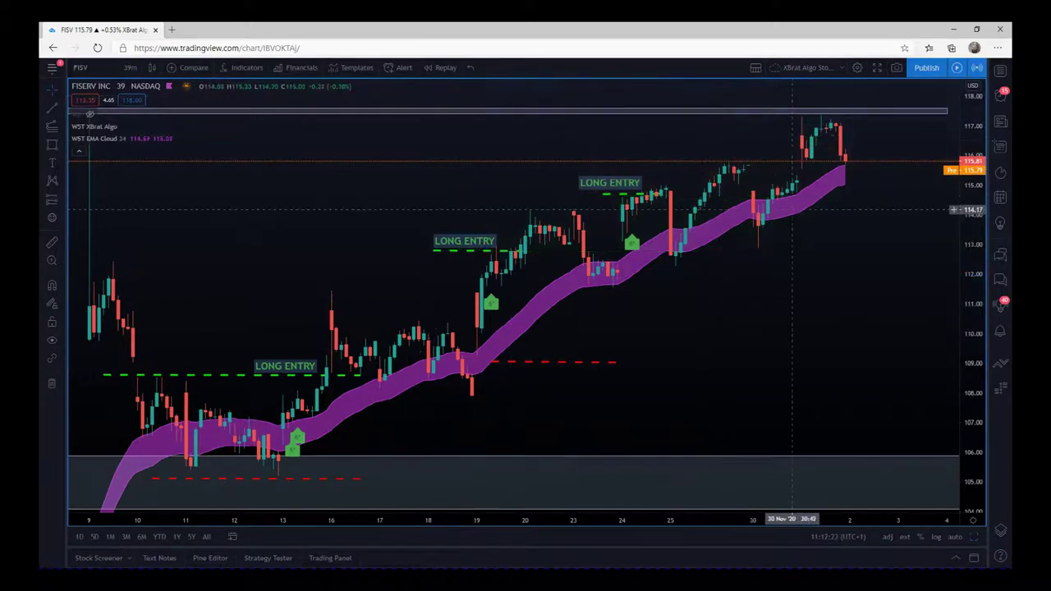
left_click_drag(755, 305, 731, 306)
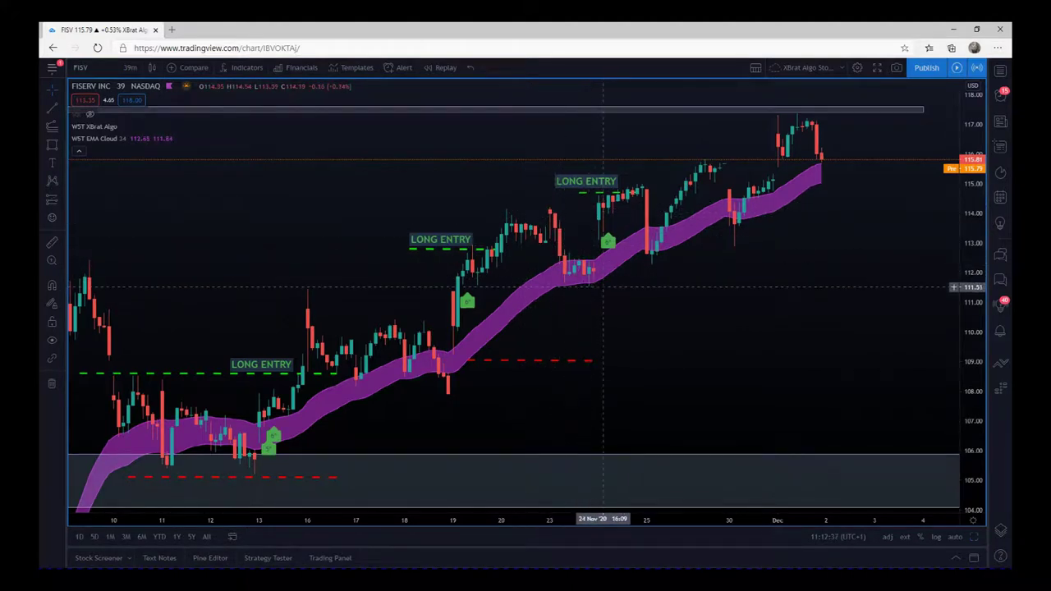
left_click_drag(604, 288, 566, 301)
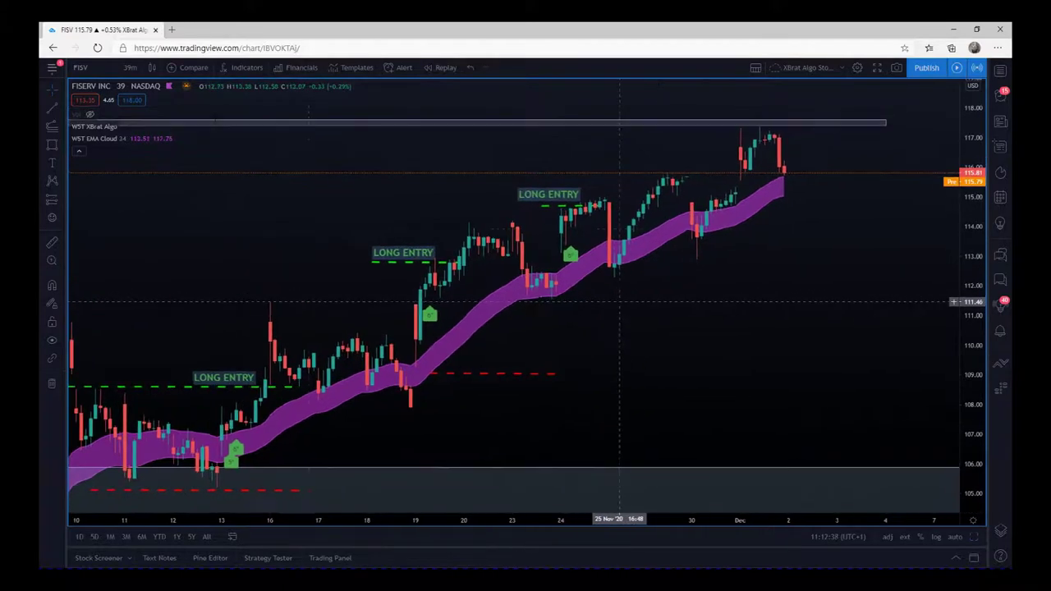
Draw a red dashed stop line near 111.48 from 20 to 25 November under the third entry.
left_click(53, 109)
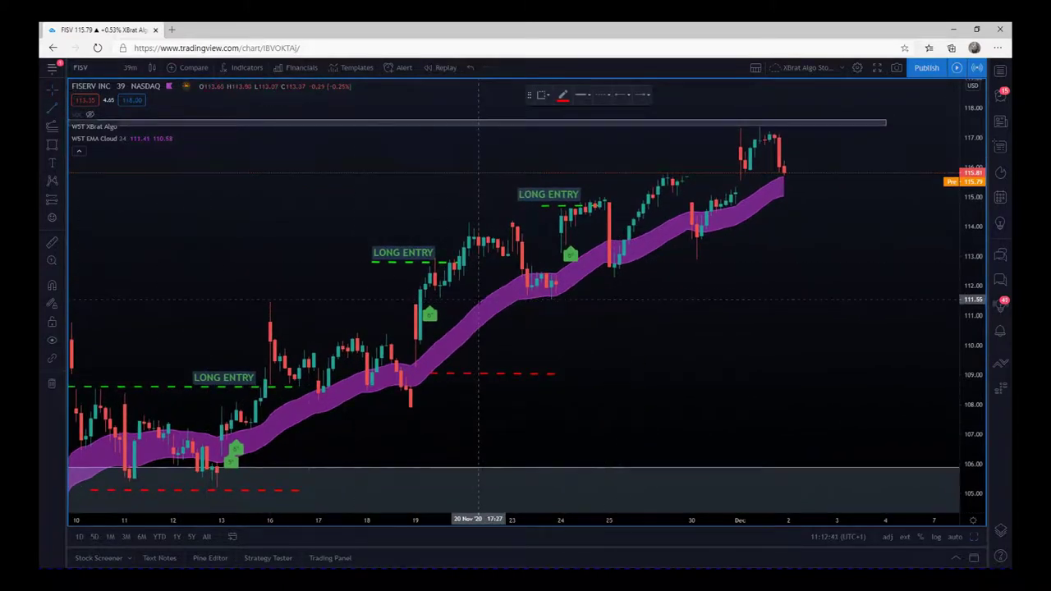
left_click(479, 303)
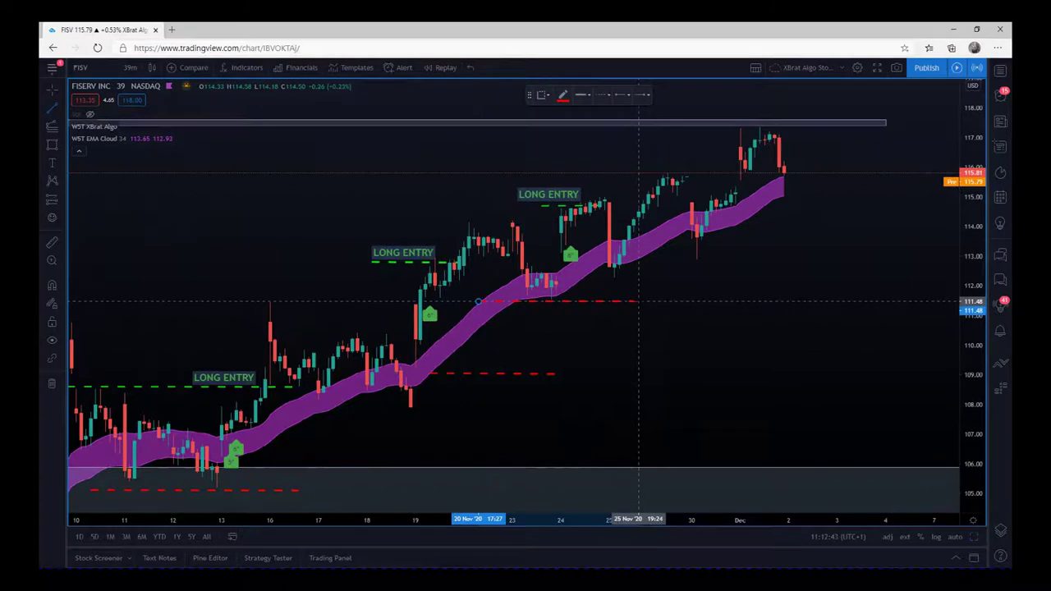
left_click(639, 302)
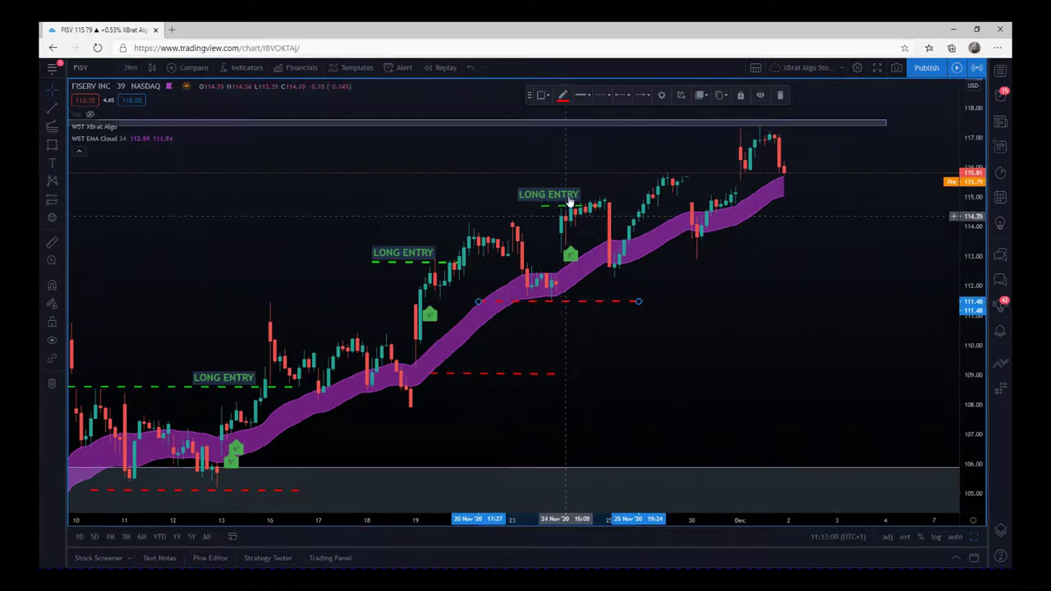
Draw a trend-based Fib extension from the 19 Nov low to 114.70, giving levels 116.33 and 117.95.
left_click(50, 124)
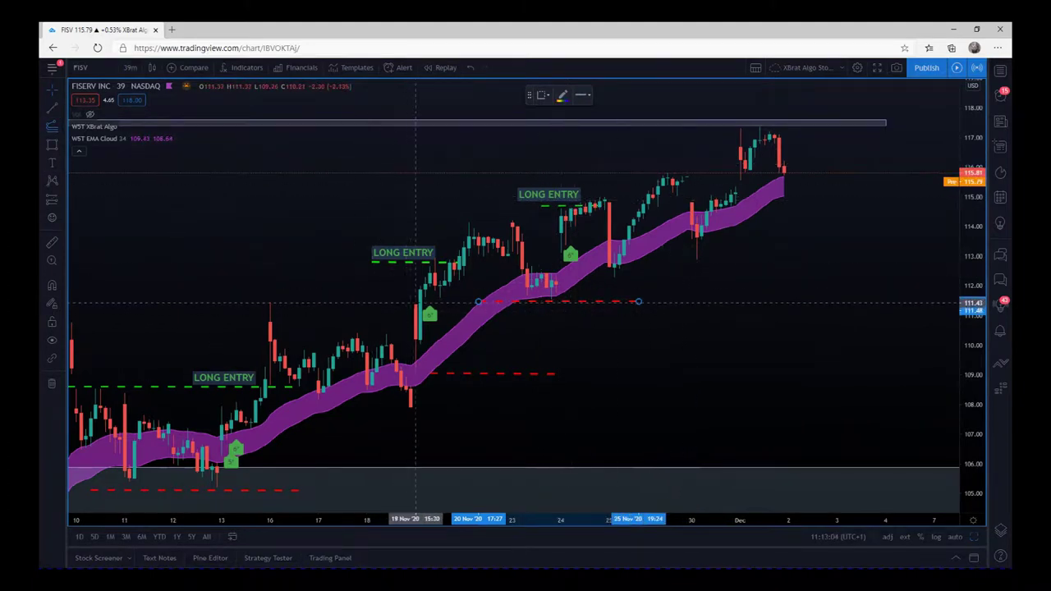
left_click(415, 302)
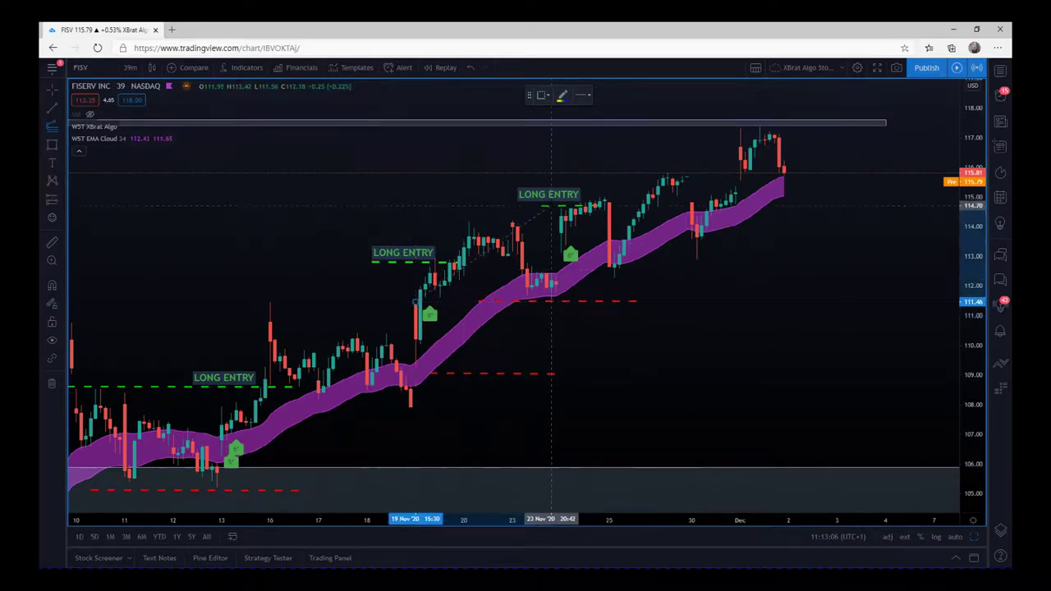
left_click(551, 205)
left_click(551, 205)
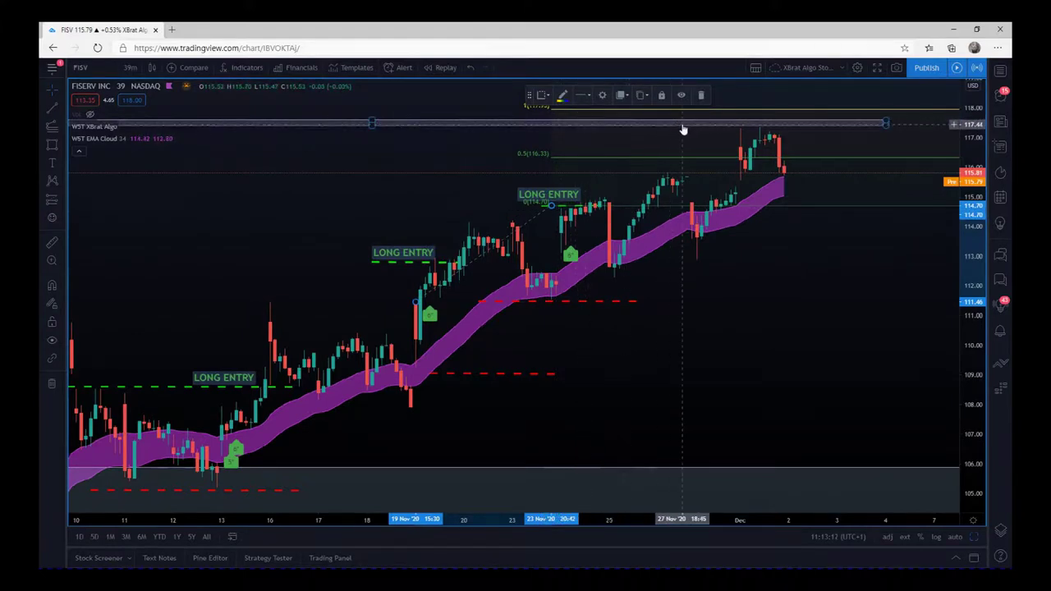
Move the red stop line up to about 113, then back down to about 111.5.
left_click(595, 306)
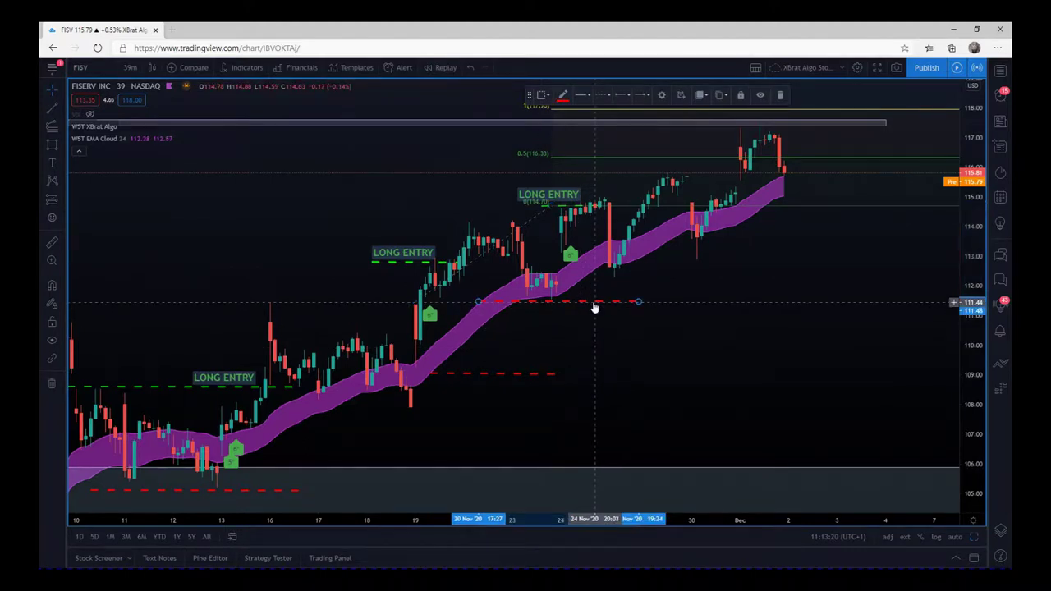
left_click_drag(594, 302, 595, 256)
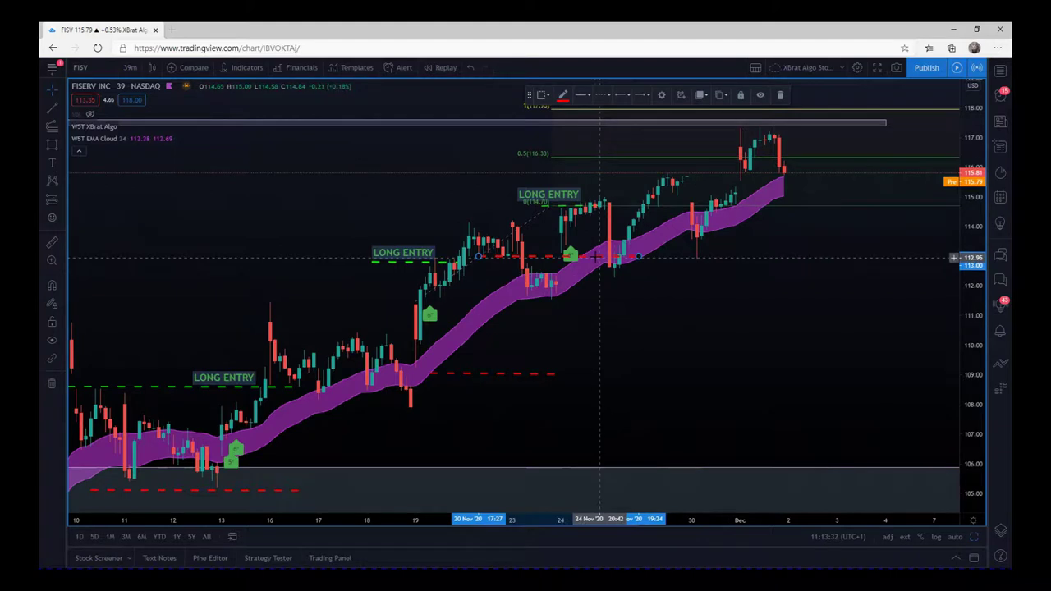
left_click_drag(597, 262, 588, 301)
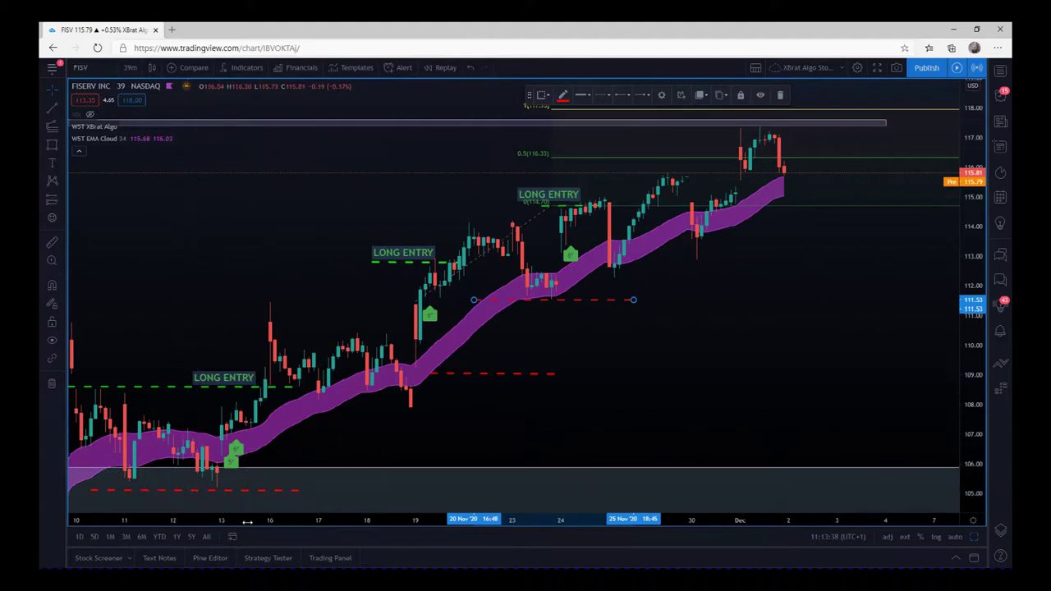
scroll(271, 445, "down", 3)
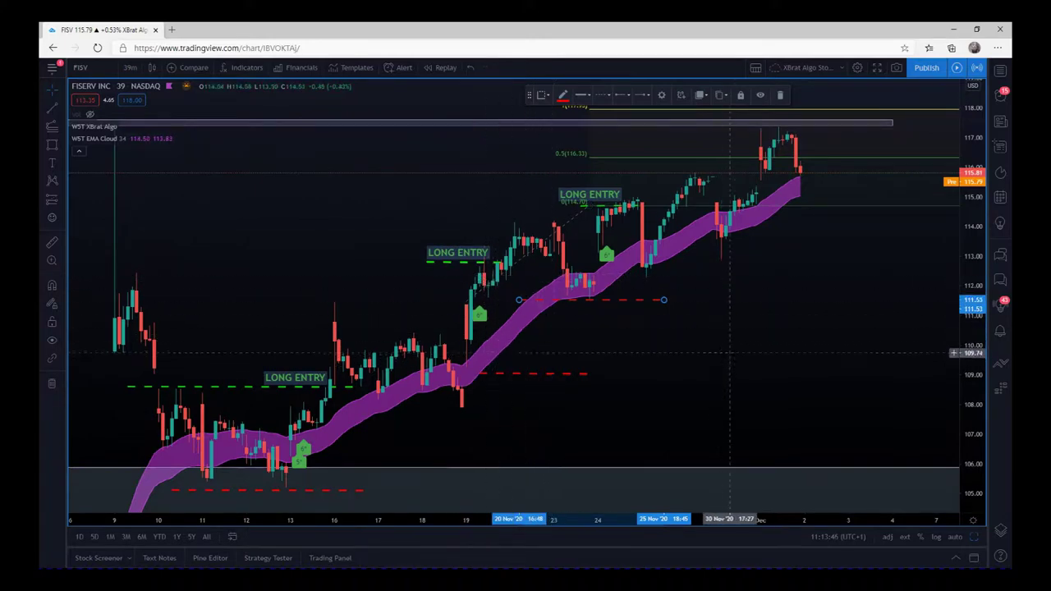
scroll(698, 349, "right", 4)
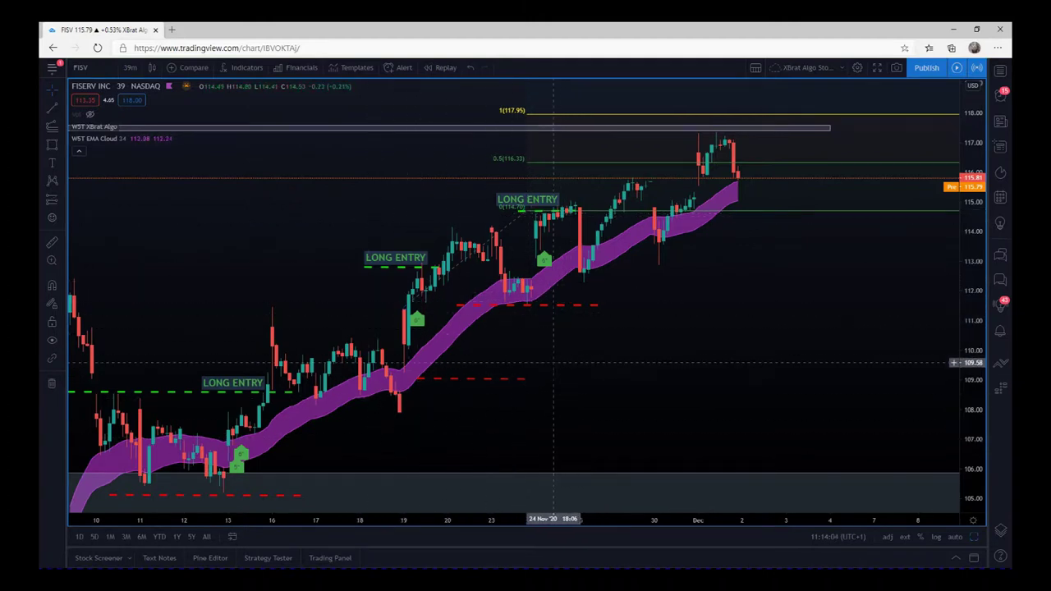
left_click_drag(626, 371, 682, 359)
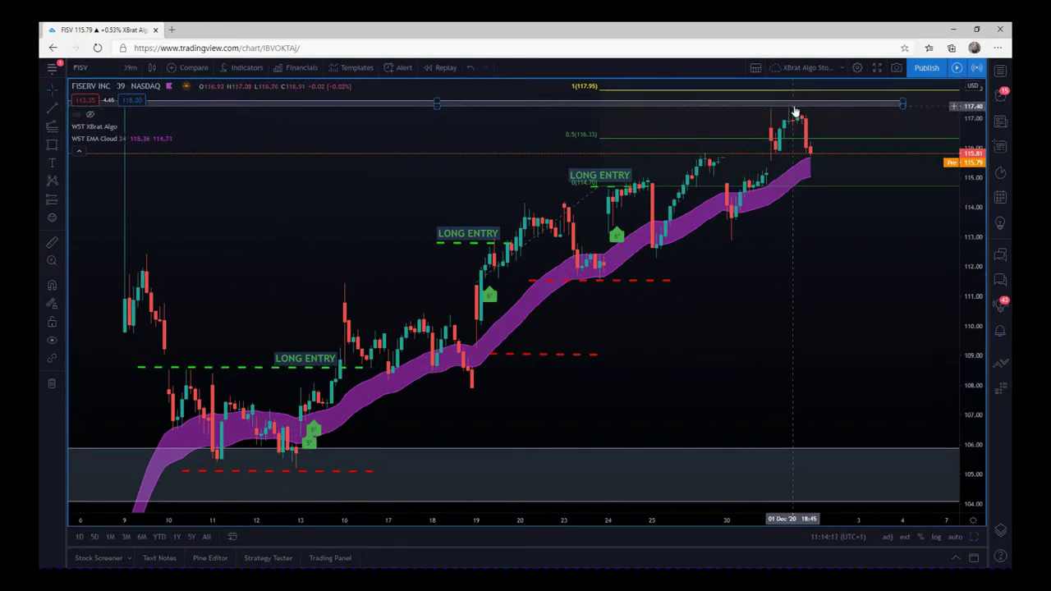
mouse_move(819, 299)
left_mouse_down()
mouse_move(847, 300)
mouse_move(817, 298)
left_mouse_up()
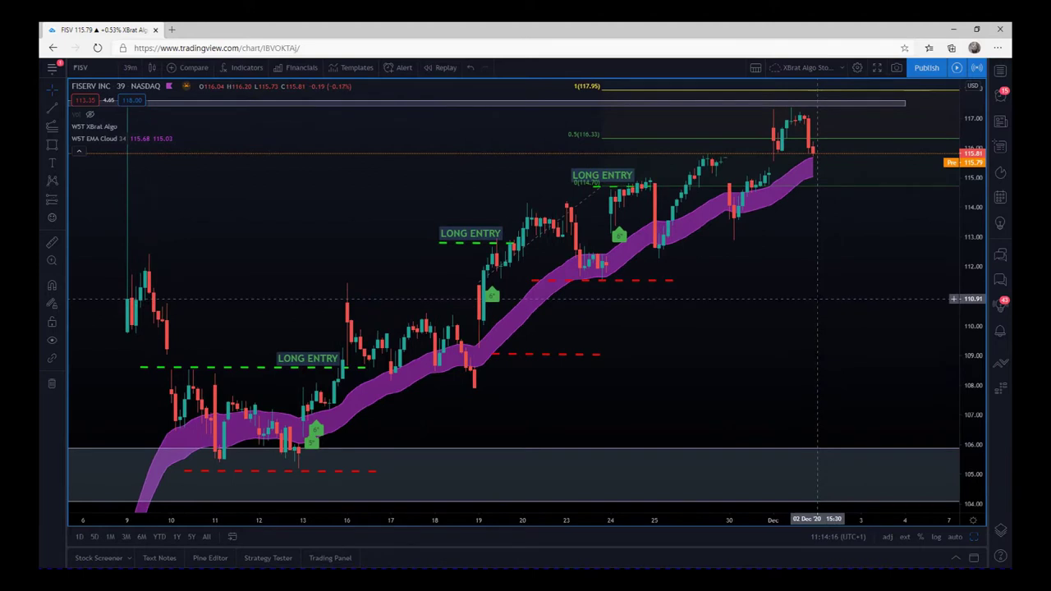